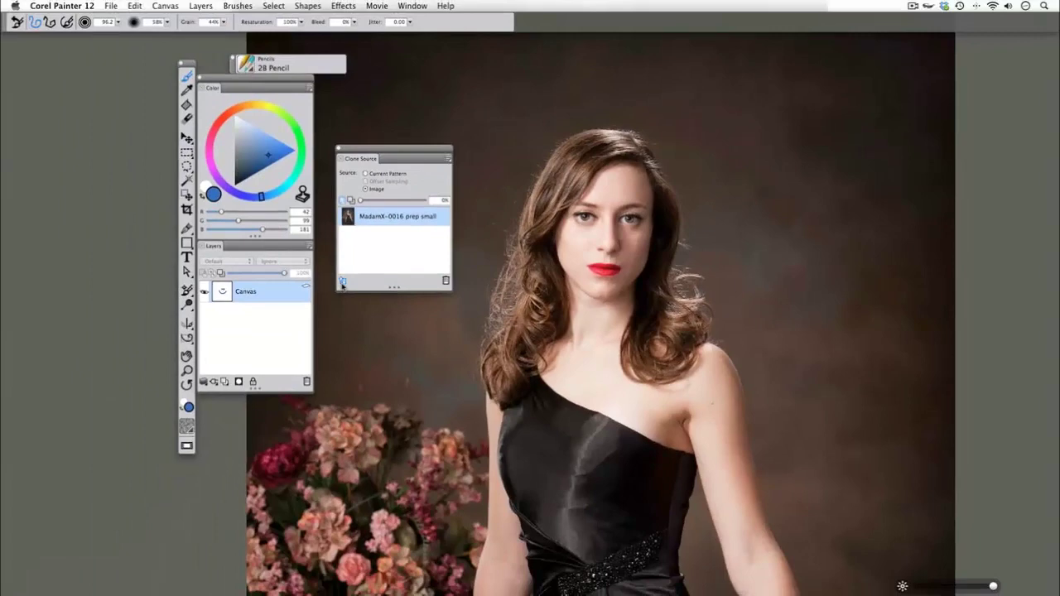
# Step: Keep the portrait as the clone source, then slightly widen and raise the Clone Source panel
pyautogui.click(342, 283)
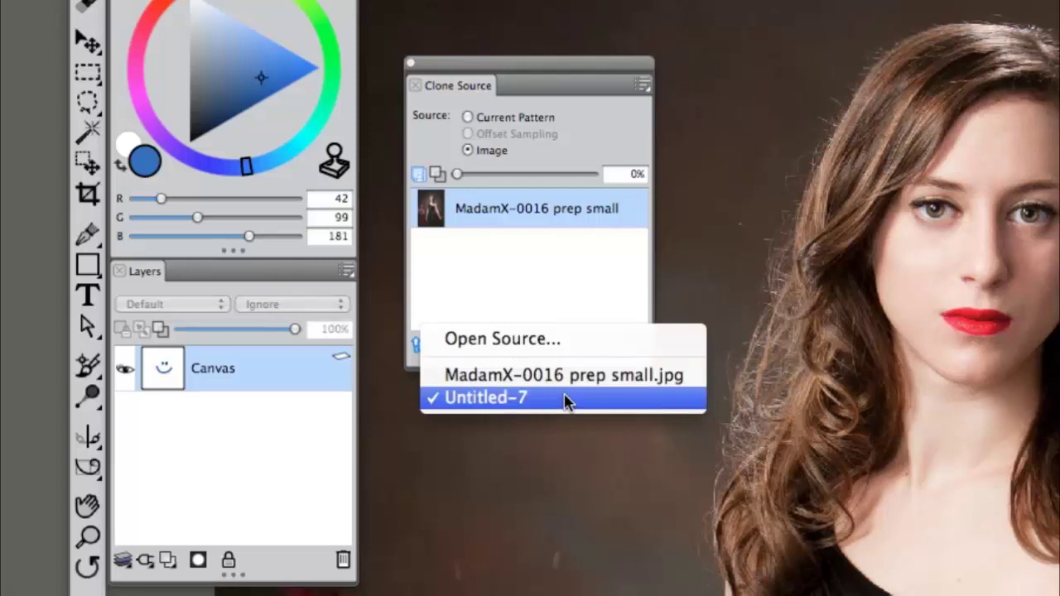
pyautogui.click(487, 288)
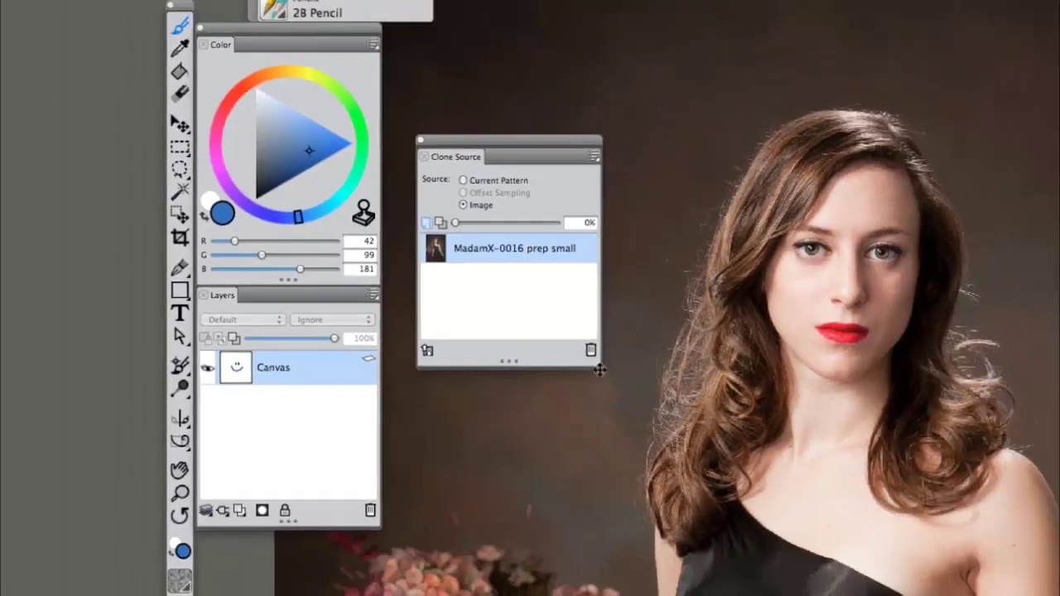
pyautogui.moveTo(599, 371); pyautogui.dragTo(635, 525)
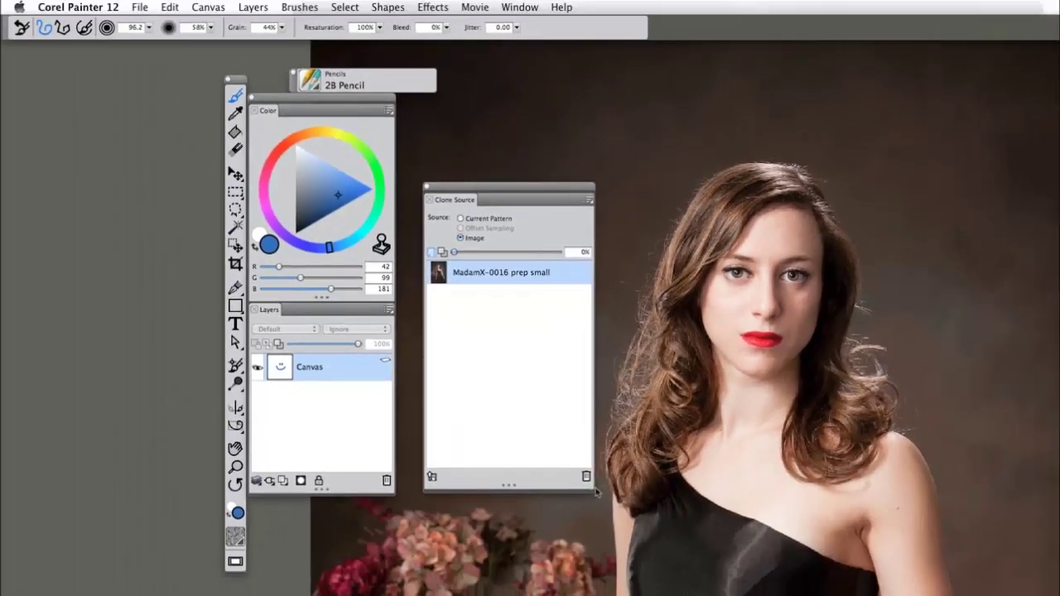
pyautogui.moveTo(596, 492)
pyautogui.mouseDown()
pyautogui.moveTo(759, 442)
pyautogui.moveTo(903, 442)
pyautogui.moveTo(570, 341)
pyautogui.moveTo(601, 369)
pyautogui.moveTo(604, 389)
pyautogui.mouseUp()
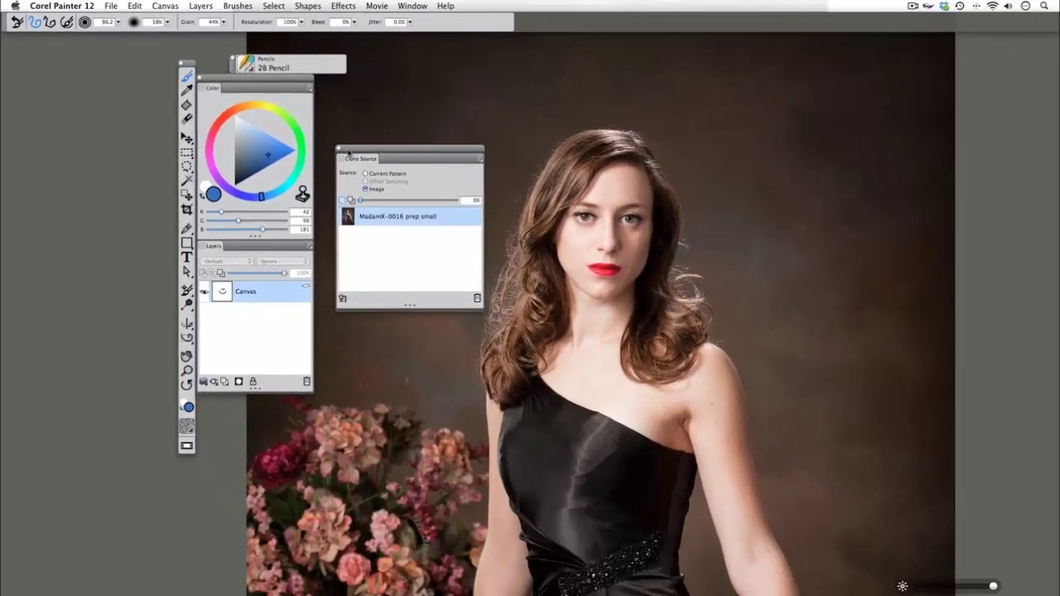
pyautogui.moveTo(349, 152); pyautogui.dragTo(352, 117)
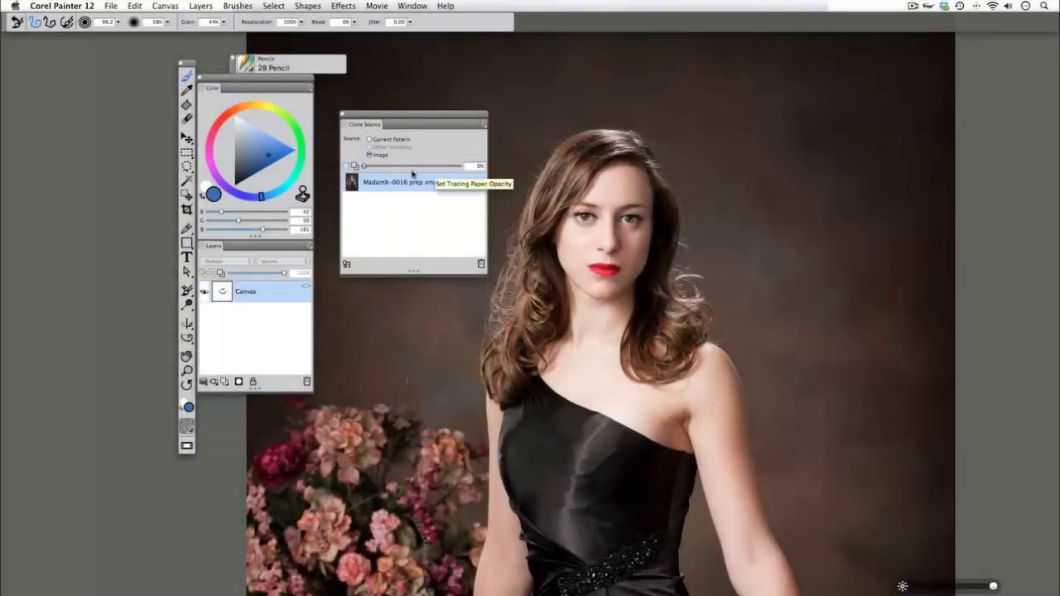
# Step: Hide the tracing paper and paint a blue 2B Pencil loop around the smiley's eyes
pyautogui.press('super+t')
pyautogui.press('super+t')
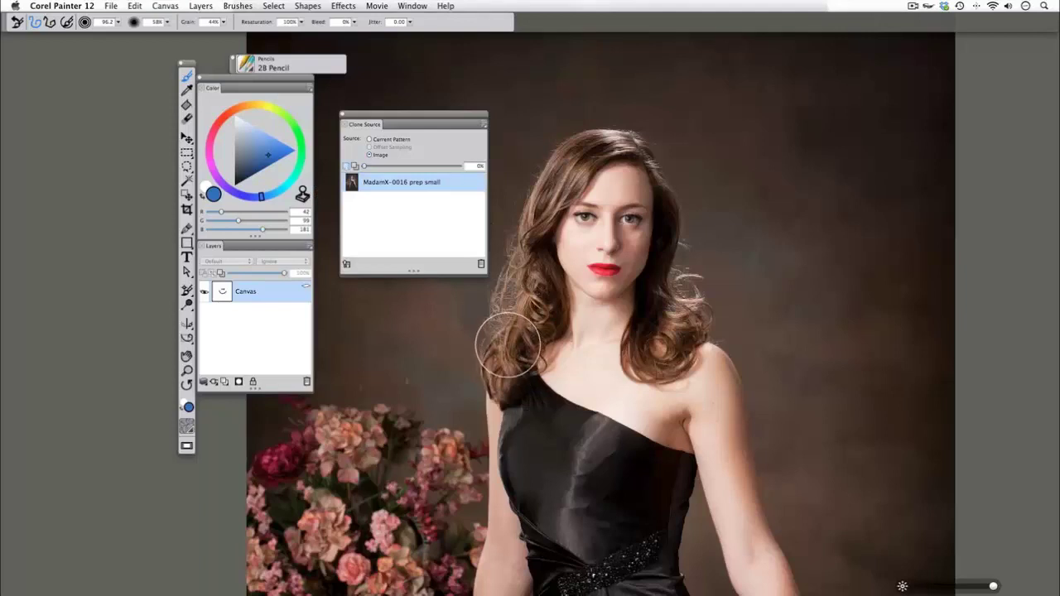
pyautogui.press('super+t')
pyautogui.moveTo(741, 319)
pyautogui.mouseDown()
pyautogui.moveTo(506, 307)
pyautogui.moveTo(499, 429)
pyautogui.moveTo(746, 384)
pyautogui.moveTo(659, 248)
pyautogui.moveTo(371, 382)
pyautogui.moveTo(633, 527)
pyautogui.moveTo(597, 293)
pyautogui.moveTo(594, 521)
pyautogui.moveTo(510, 373)
pyautogui.moveTo(713, 402)
pyautogui.moveTo(675, 435)
pyautogui.moveTo(527, 408)
pyautogui.moveTo(514, 367)
pyautogui.mouseUp()
pyautogui.press('super+0')
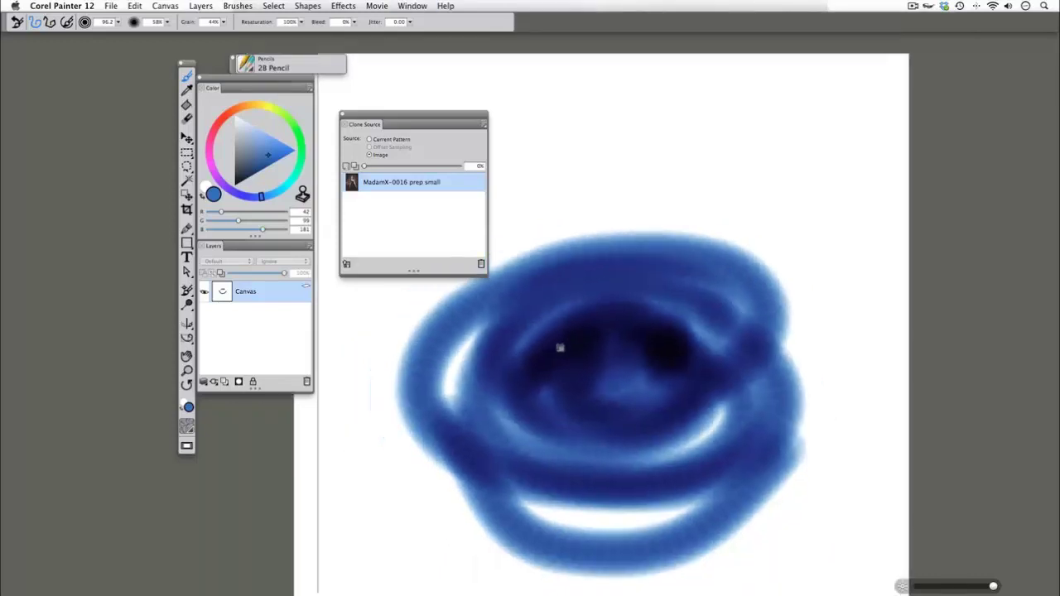
# Step: Zoom out to the whole page and darken the scribble's centre into a dense blue blob
pyautogui.press('super+t')
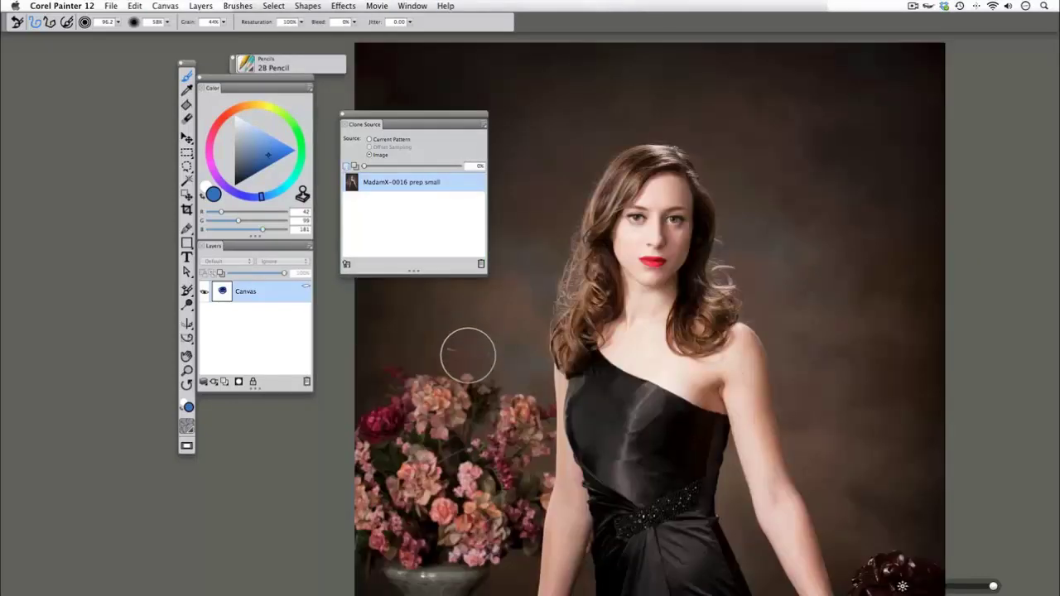
pyautogui.press('super+t')
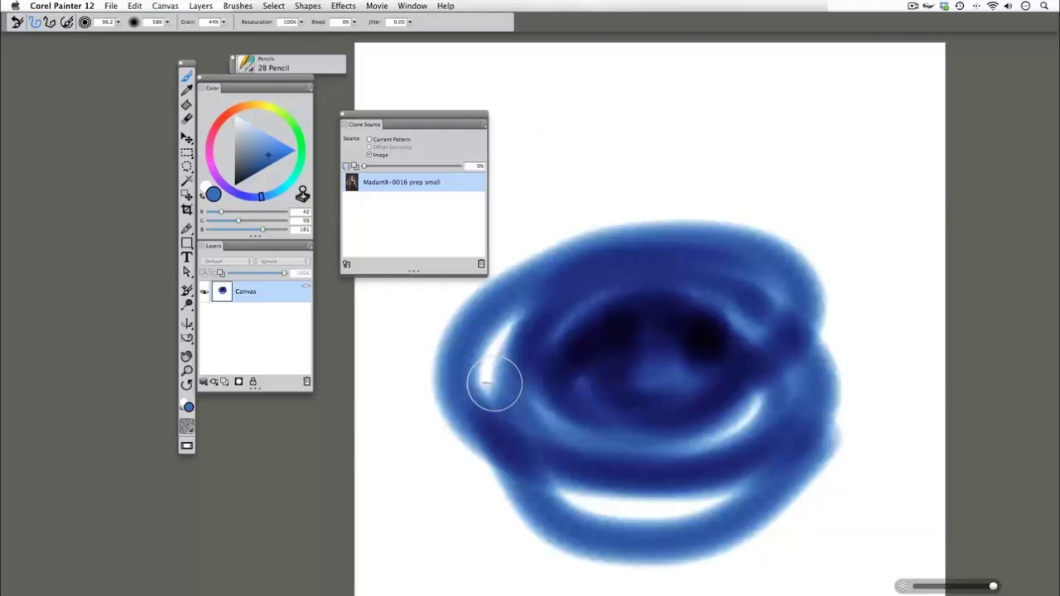
pyautogui.press('super+minus')
pyautogui.moveTo(462, 324)
pyautogui.mouseDown()
pyautogui.moveTo(643, 324)
pyautogui.moveTo(670, 343)
pyautogui.moveTo(589, 279)
pyautogui.moveTo(540, 315)
pyautogui.mouseUp()
pyautogui.scroll(-2, 540, 315)
pyautogui.hscroll(3, 540, 315)
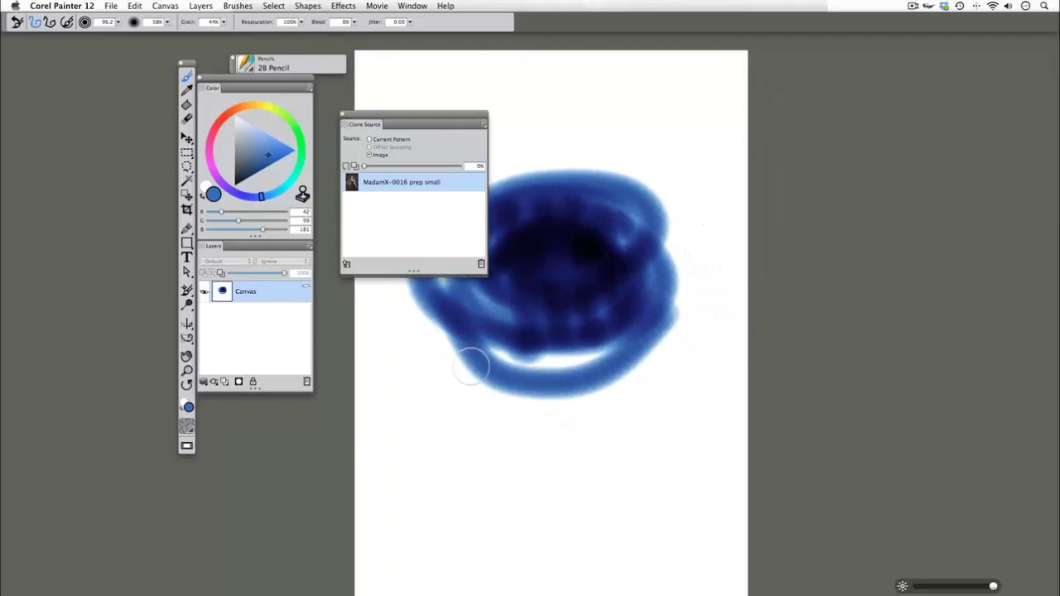
# Step: Switch the active brush to Flat Oil Cloner in the Cloners category
pyautogui.click(255, 70)
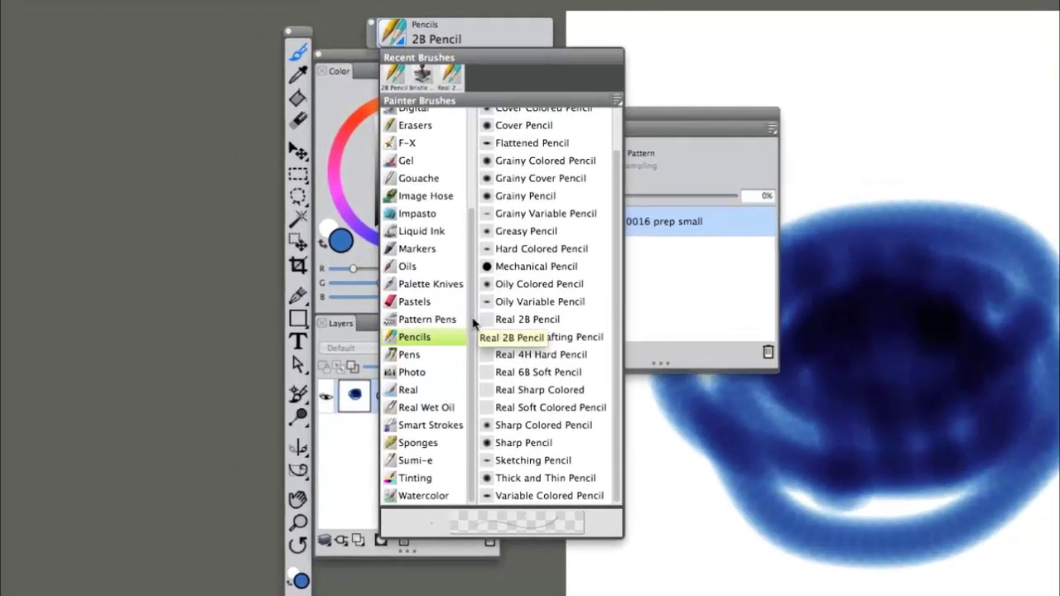
pyautogui.scroll(3, 297, 121)
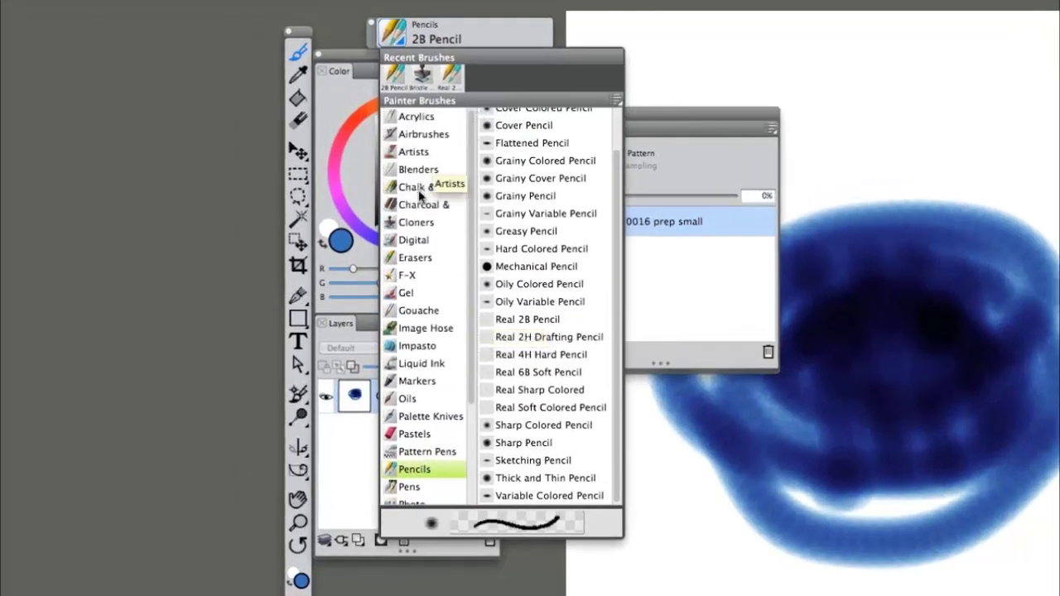
pyautogui.click(417, 223)
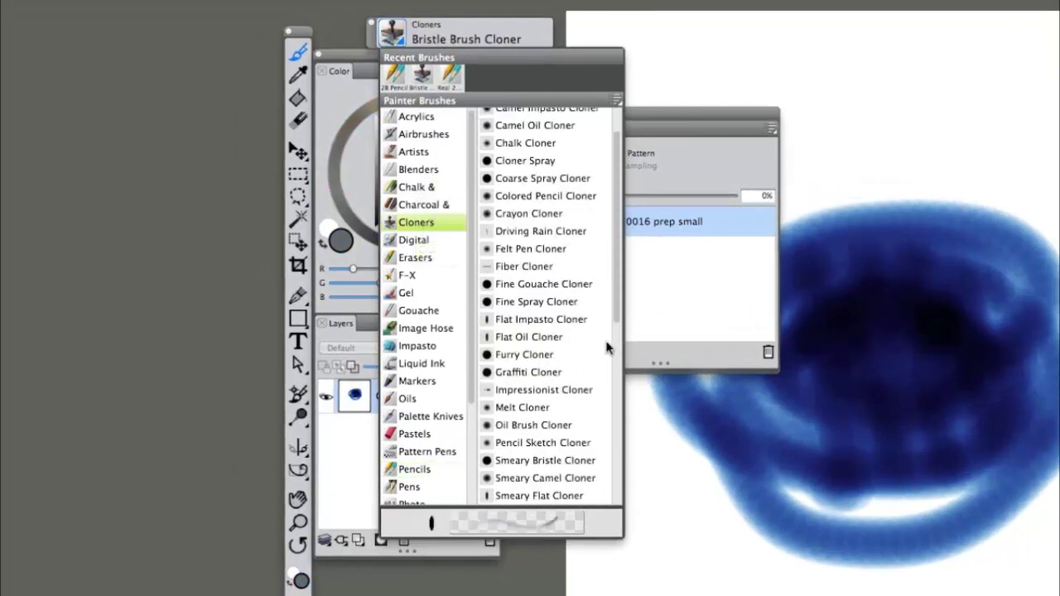
pyautogui.scroll(-5, 617, 356)
pyautogui.scroll(1, 600, 343)
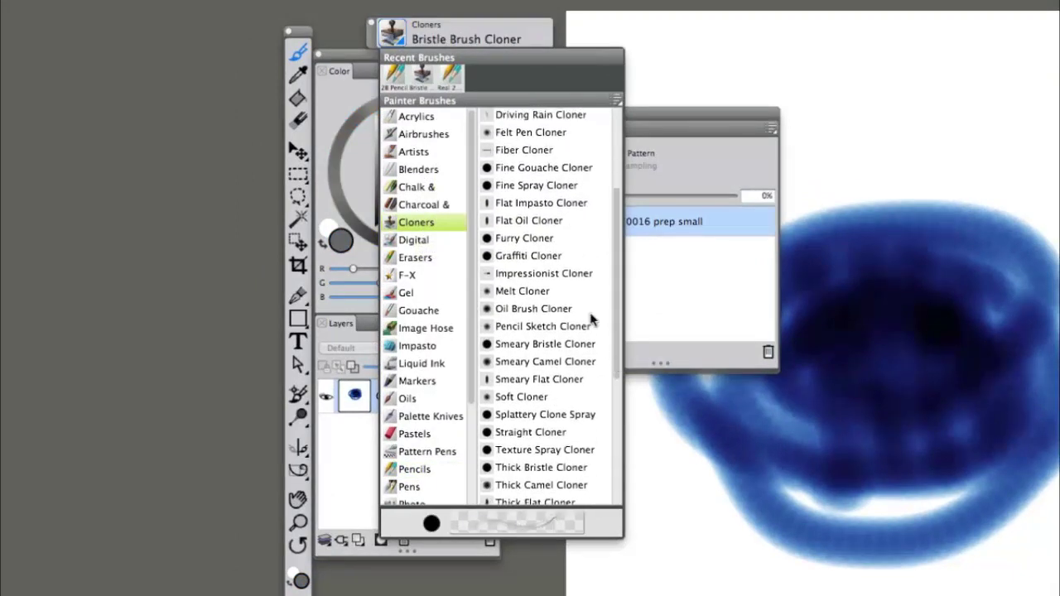
pyautogui.click(511, 222)
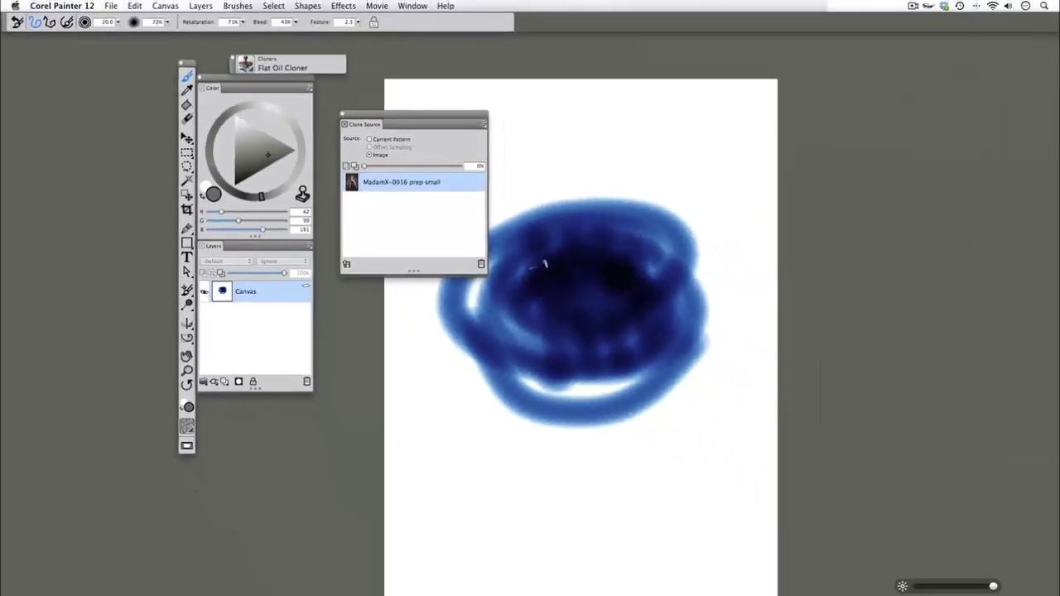
# Step: Paint the first Flat Oil clone strokes over the face and raise feature size to 4.6
pyautogui.moveTo(604, 281)
pyautogui.mouseDown()
pyautogui.moveTo(543, 320)
pyautogui.moveTo(452, 319)
pyautogui.mouseUp()
pyautogui.moveTo(604, 261)
pyautogui.mouseDown()
pyautogui.moveTo(643, 233)
pyautogui.moveTo(516, 273)
pyautogui.mouseUp()
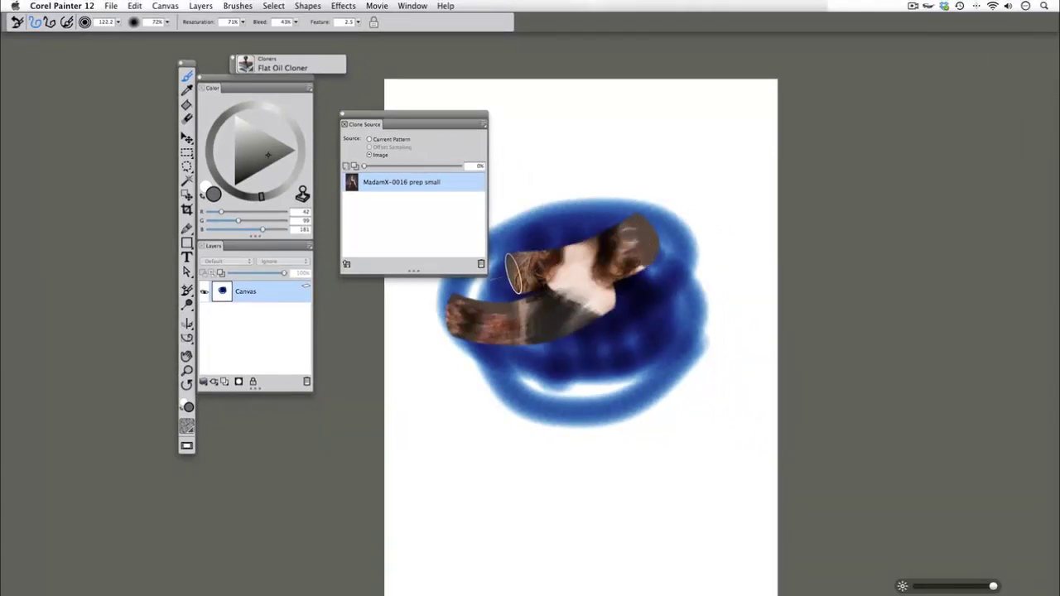
pyautogui.moveTo(358, 22); pyautogui.dragTo(329, 32)
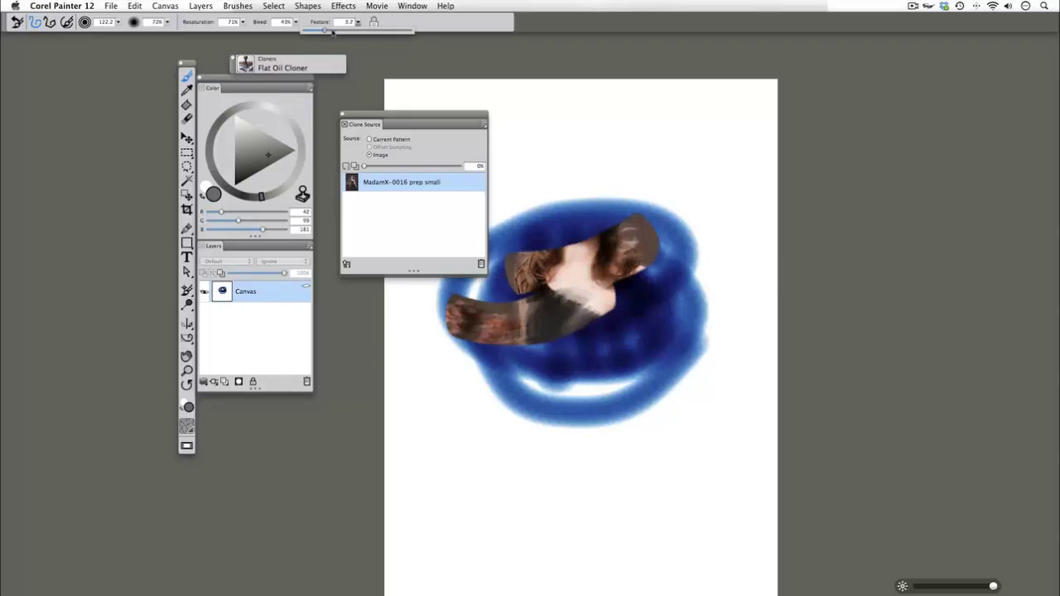
pyautogui.moveTo(605, 269)
pyautogui.mouseDown()
pyautogui.moveTo(645, 227)
pyautogui.moveTo(557, 236)
pyautogui.moveTo(502, 297)
pyautogui.moveTo(520, 254)
pyautogui.moveTo(615, 188)
pyautogui.moveTo(582, 187)
pyautogui.moveTo(469, 259)
pyautogui.moveTo(464, 356)
pyautogui.moveTo(476, 302)
pyautogui.mouseUp()
pyautogui.click(358, 22)
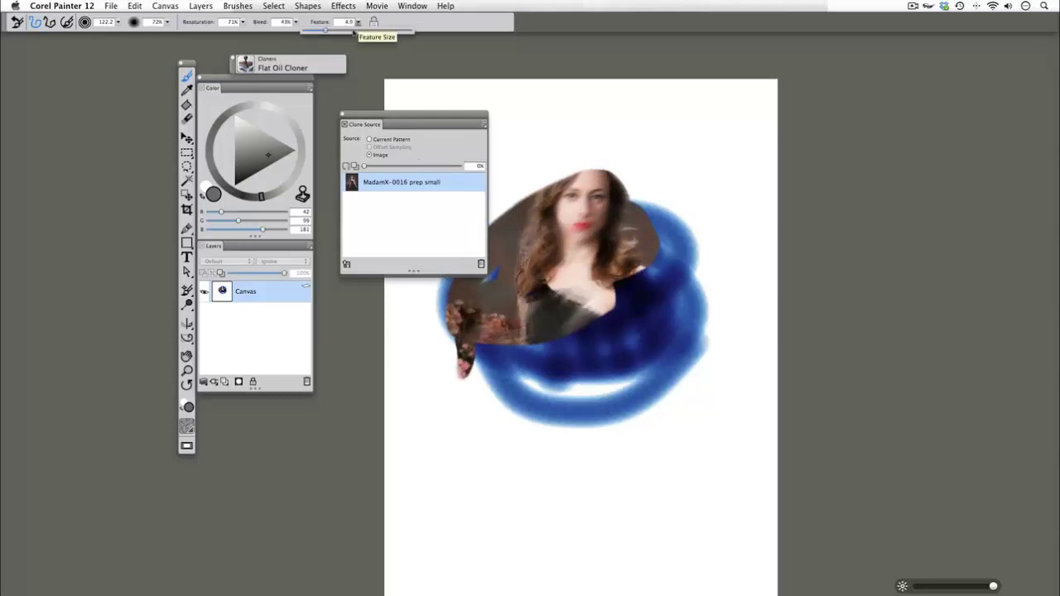
pyautogui.moveTo(325, 30); pyautogui.dragTo(337, 31)
# Step: Clone the hair, dark background, face detail, dress and right arm from the photo
pyautogui.moveTo(602, 175)
pyautogui.mouseDown()
pyautogui.moveTo(553, 166)
pyautogui.moveTo(479, 202)
pyautogui.moveTo(568, 166)
pyautogui.moveTo(485, 234)
pyautogui.moveTo(555, 170)
pyautogui.moveTo(631, 151)
pyautogui.moveTo(609, 166)
pyautogui.moveTo(627, 182)
pyautogui.moveTo(633, 214)
pyautogui.moveTo(663, 222)
pyautogui.moveTo(630, 282)
pyautogui.moveTo(588, 315)
pyautogui.moveTo(627, 314)
pyautogui.moveTo(536, 352)
pyautogui.moveTo(438, 354)
pyautogui.moveTo(448, 300)
pyautogui.moveTo(505, 276)
pyautogui.moveTo(431, 312)
pyautogui.moveTo(530, 352)
pyautogui.moveTo(468, 365)
pyautogui.moveTo(567, 376)
pyautogui.moveTo(676, 346)
pyautogui.moveTo(710, 319)
pyautogui.moveTo(595, 363)
pyautogui.moveTo(553, 365)
pyautogui.moveTo(661, 321)
pyautogui.moveTo(695, 280)
pyautogui.moveTo(689, 246)
pyautogui.moveTo(636, 347)
pyautogui.moveTo(709, 324)
pyautogui.moveTo(601, 396)
pyautogui.moveTo(487, 390)
pyautogui.moveTo(529, 406)
pyautogui.moveTo(630, 387)
pyautogui.moveTo(687, 359)
pyautogui.moveTo(632, 409)
pyautogui.moveTo(485, 422)
pyautogui.moveTo(493, 447)
pyautogui.moveTo(619, 430)
pyautogui.moveTo(667, 354)
pyautogui.moveTo(656, 335)
pyautogui.moveTo(681, 401)
pyautogui.moveTo(643, 421)
pyautogui.moveTo(586, 424)
pyautogui.moveTo(621, 462)
pyautogui.moveTo(593, 468)
pyautogui.moveTo(499, 425)
pyautogui.moveTo(439, 439)
pyautogui.moveTo(415, 428)
pyautogui.moveTo(424, 410)
pyautogui.moveTo(414, 368)
pyautogui.moveTo(499, 358)
pyautogui.mouseUp()
pyautogui.moveTo(551, 244)
pyautogui.mouseDown()
pyautogui.moveTo(557, 211)
pyautogui.moveTo(600, 217)
pyautogui.moveTo(563, 174)
pyautogui.moveTo(605, 187)
pyautogui.mouseUp()
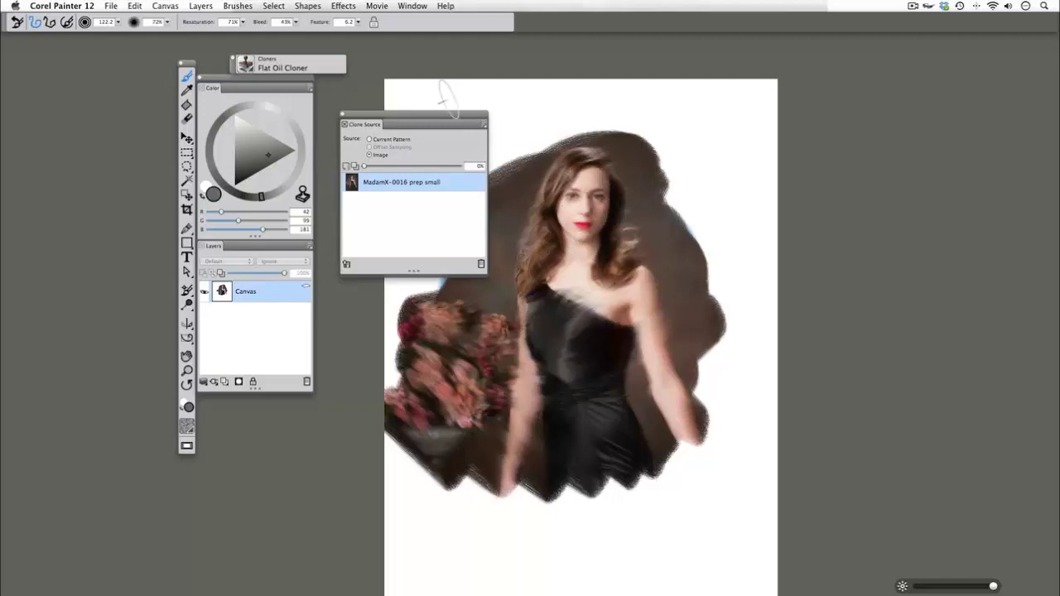
pyautogui.moveTo(602, 276)
pyautogui.mouseDown()
pyautogui.moveTo(621, 281)
pyautogui.moveTo(686, 379)
pyautogui.moveTo(687, 427)
pyautogui.moveTo(666, 443)
pyautogui.moveTo(687, 480)
pyautogui.moveTo(750, 431)
pyautogui.mouseUp()
pyautogui.moveTo(700, 389)
pyautogui.mouseDown()
pyautogui.moveTo(616, 427)
pyautogui.moveTo(685, 421)
pyautogui.moveTo(625, 455)
pyautogui.moveTo(746, 447)
pyautogui.moveTo(552, 499)
pyautogui.moveTo(667, 419)
pyautogui.moveTo(614, 420)
pyautogui.moveTo(692, 434)
pyautogui.moveTo(659, 498)
pyautogui.moveTo(695, 518)
pyautogui.moveTo(676, 536)
pyautogui.moveTo(596, 539)
pyautogui.mouseUp()
pyautogui.moveTo(503, 385); pyautogui.dragTo(415, 413)
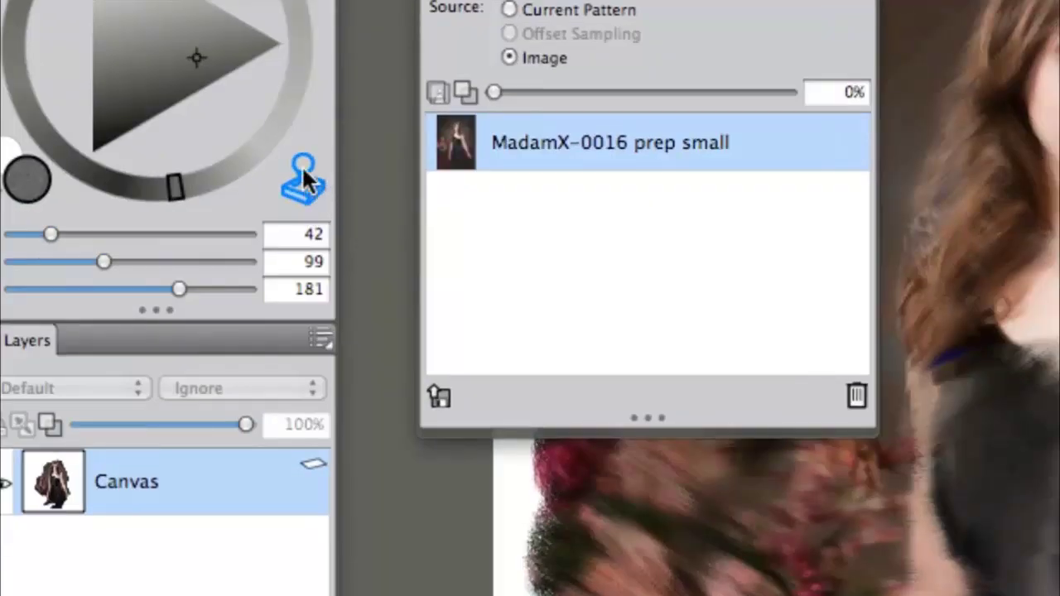
# Step: With Clone Color off, paint pink and dark red test strokes right of the figure
pyautogui.click(303, 180)
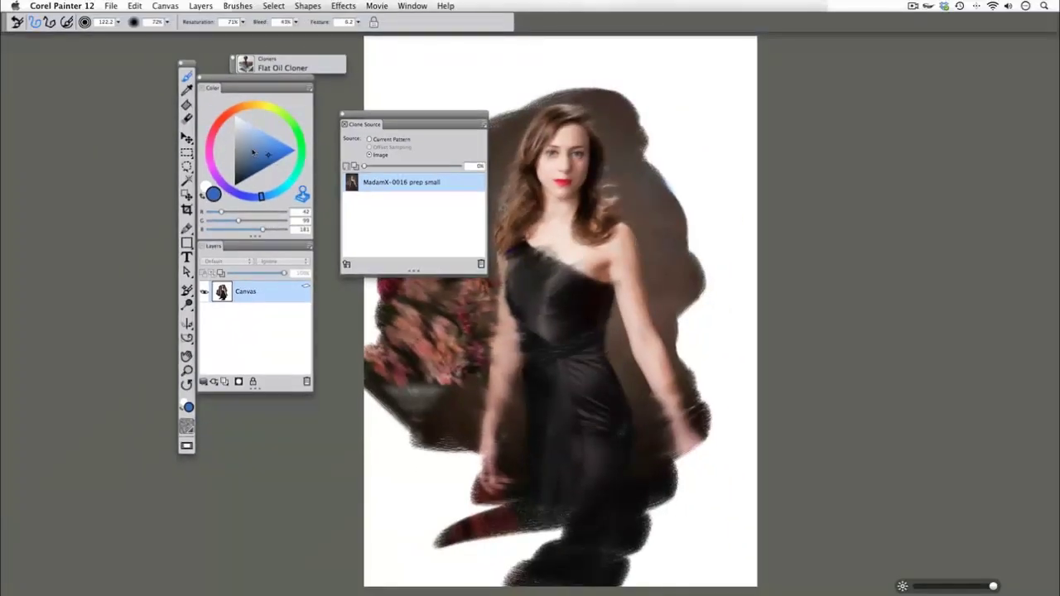
pyautogui.click(220, 123)
pyautogui.click(250, 135)
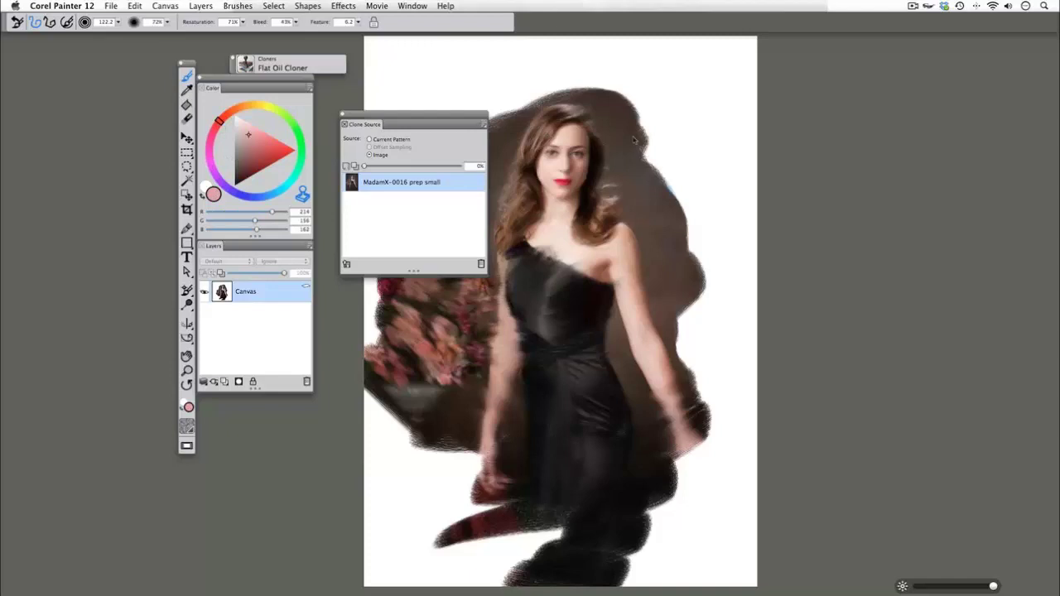
pyautogui.moveTo(658, 149)
pyautogui.mouseDown()
pyautogui.moveTo(688, 169)
pyautogui.moveTo(663, 203)
pyautogui.moveTo(695, 248)
pyautogui.moveTo(746, 281)
pyautogui.mouseUp()
pyautogui.click(256, 157)
pyautogui.moveTo(688, 199)
pyautogui.mouseDown()
pyautogui.moveTo(712, 230)
pyautogui.moveTo(699, 241)
pyautogui.moveTo(653, 197)
pyautogui.moveTo(653, 232)
pyautogui.moveTo(630, 225)
pyautogui.moveTo(624, 238)
pyautogui.moveTo(645, 261)
pyautogui.mouseUp()
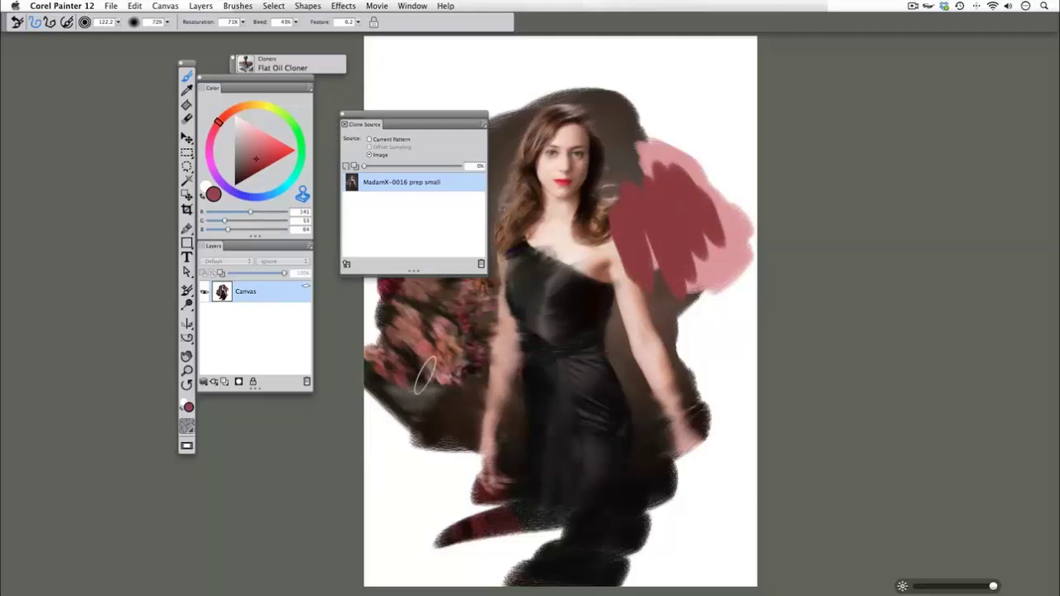
# Step: Re-enable Clone Color and cover the red patch, vase area and head surroundings with cloned background
pyautogui.click(303, 194)
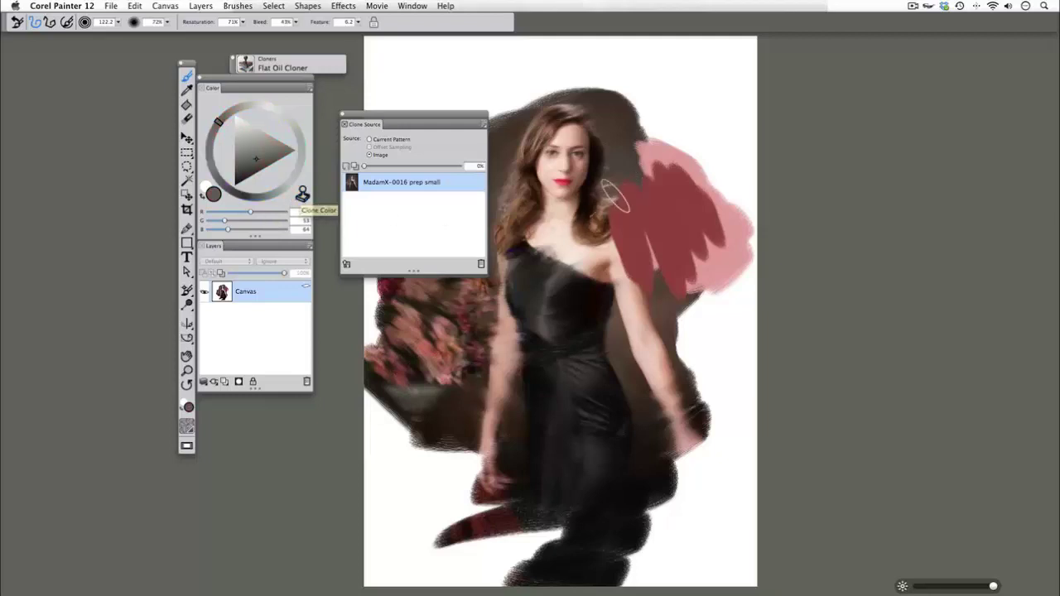
pyautogui.moveTo(615, 197)
pyautogui.mouseDown()
pyautogui.moveTo(675, 180)
pyautogui.moveTo(606, 232)
pyautogui.moveTo(617, 250)
pyautogui.moveTo(658, 251)
pyautogui.moveTo(670, 274)
pyautogui.moveTo(705, 281)
pyautogui.moveTo(729, 253)
pyautogui.moveTo(696, 164)
pyautogui.moveTo(635, 147)
pyautogui.moveTo(605, 179)
pyautogui.moveTo(683, 154)
pyautogui.moveTo(704, 178)
pyautogui.moveTo(737, 180)
pyautogui.moveTo(753, 216)
pyautogui.moveTo(714, 286)
pyautogui.moveTo(708, 324)
pyautogui.moveTo(675, 355)
pyautogui.moveTo(700, 385)
pyautogui.mouseUp()
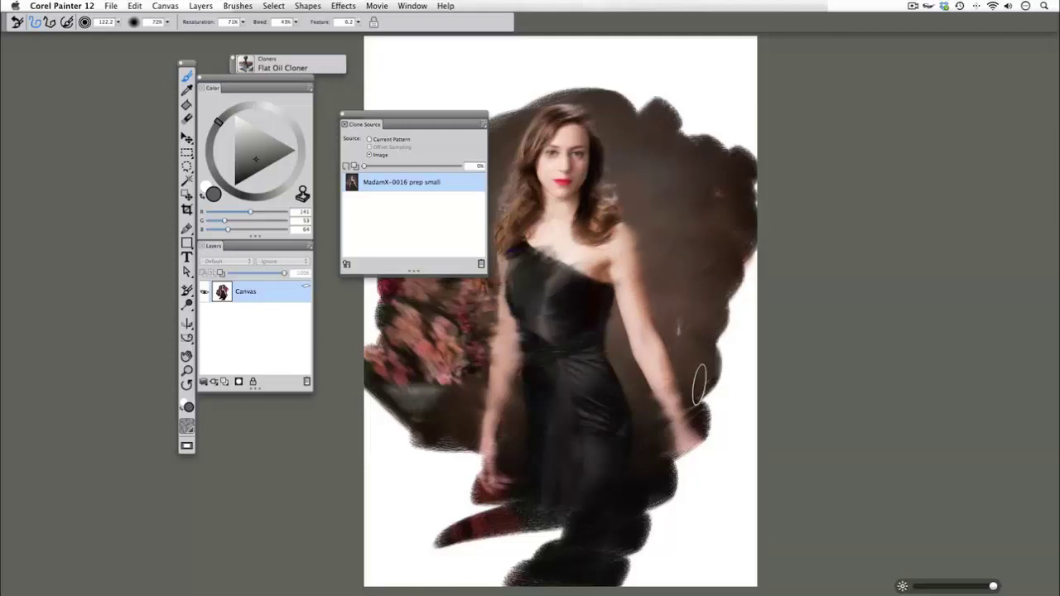
pyautogui.moveTo(431, 463)
pyautogui.mouseDown()
pyautogui.moveTo(455, 466)
pyautogui.moveTo(445, 426)
pyautogui.moveTo(435, 447)
pyautogui.moveTo(508, 394)
pyautogui.mouseUp()
pyautogui.moveTo(639, 149)
pyautogui.mouseDown()
pyautogui.moveTo(598, 85)
pyautogui.moveTo(519, 140)
pyautogui.moveTo(611, 77)
pyautogui.moveTo(720, 149)
pyautogui.mouseUp()
pyautogui.moveTo(671, 126); pyautogui.dragTo(714, 66)
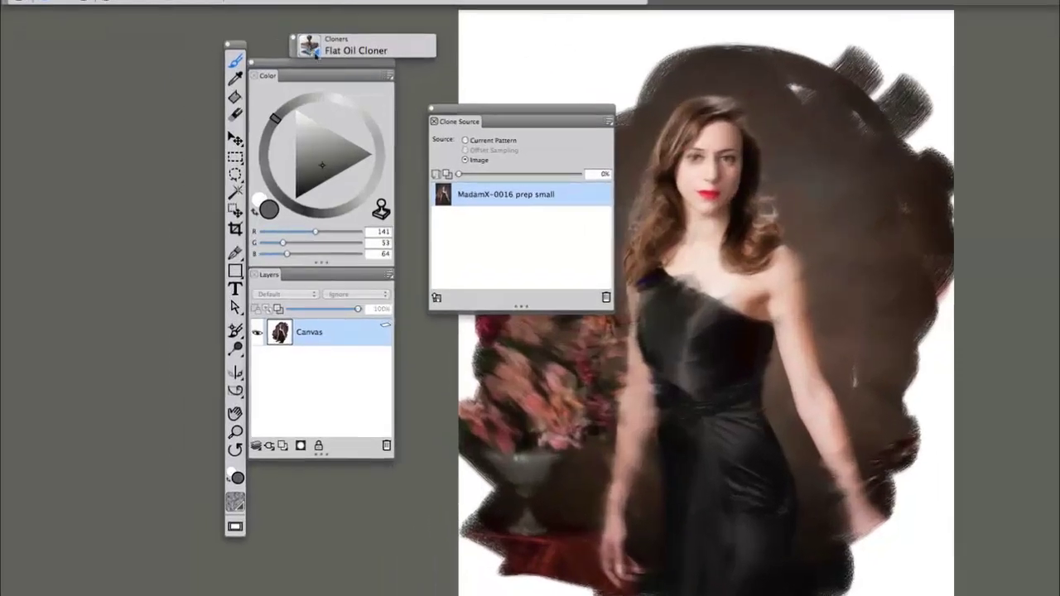
# Step: Switch the active brush to the Impressionist variant in the Artists category
pyautogui.click(259, 63)
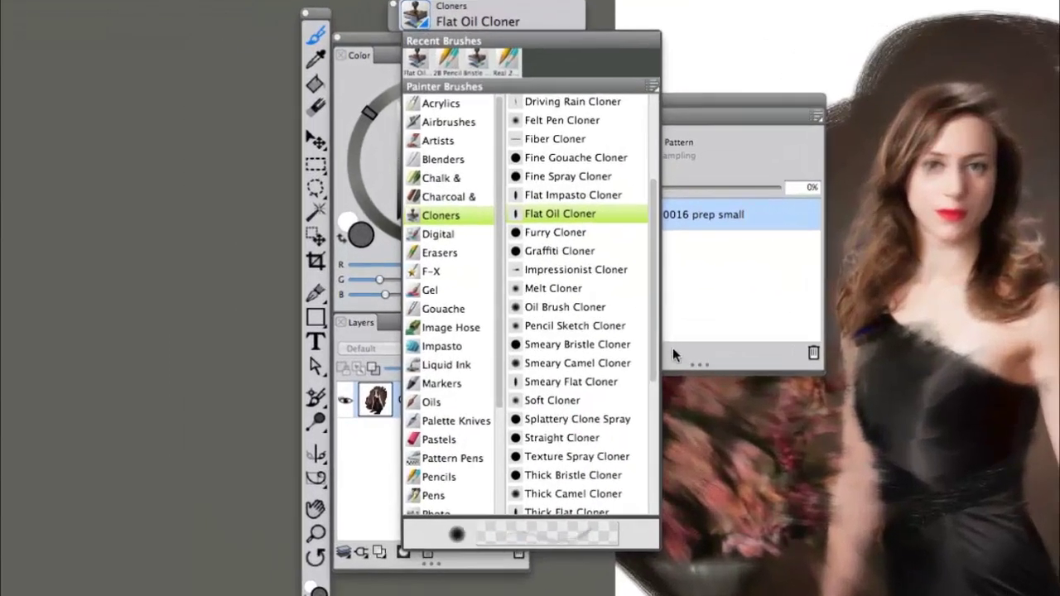
pyautogui.scroll(-8, 653, 365)
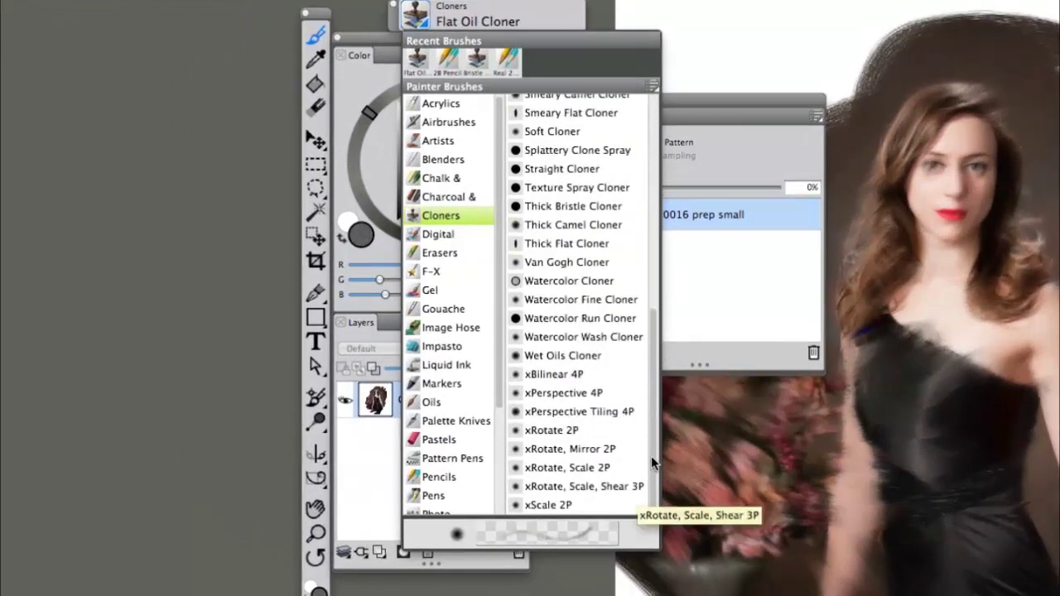
pyautogui.scroll(3, 656, 361)
pyautogui.scroll(6, 657, 360)
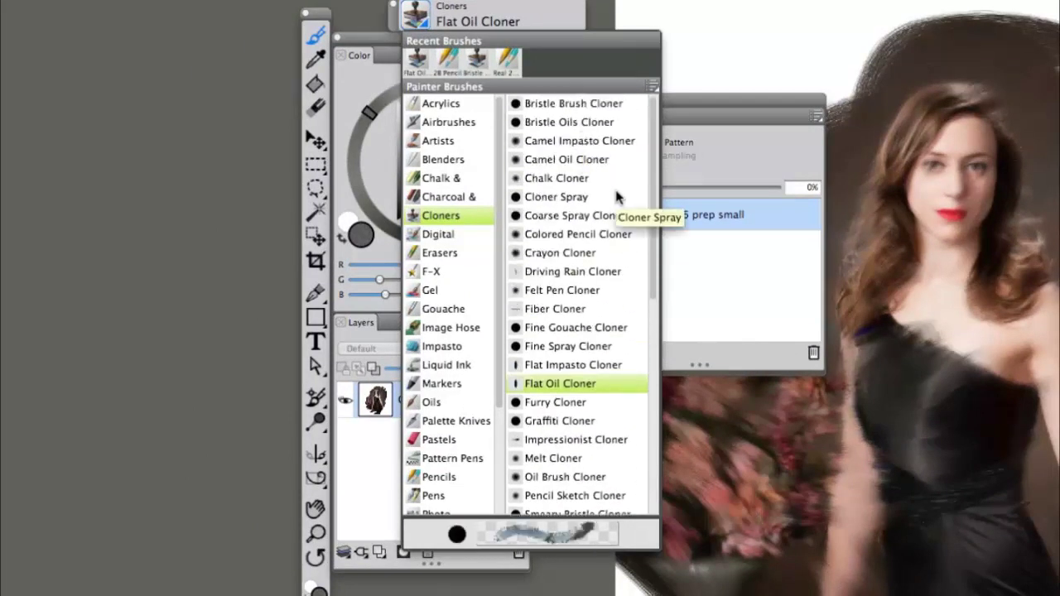
pyautogui.click(434, 142)
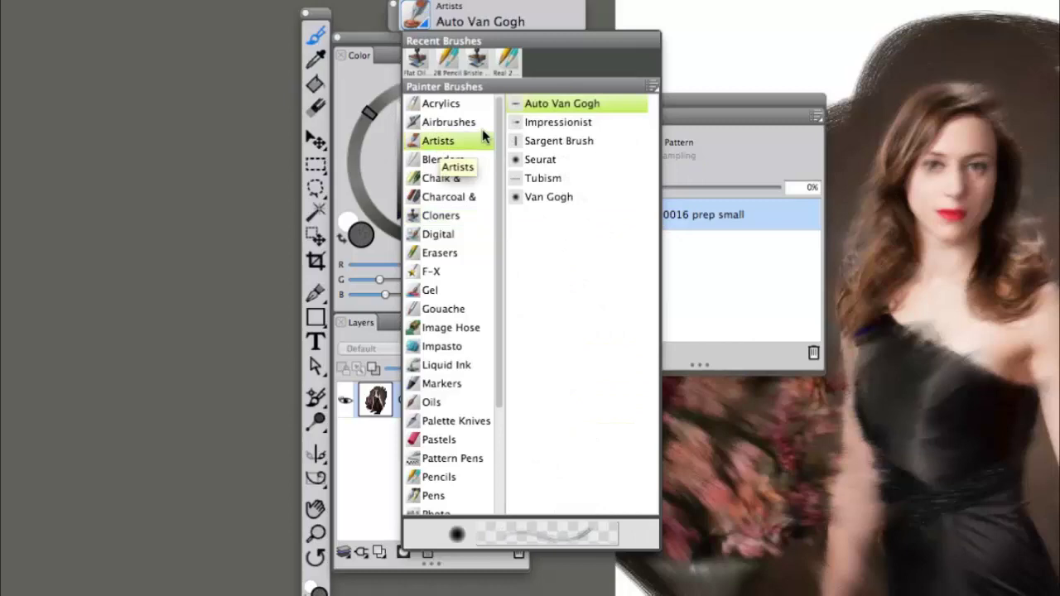
pyautogui.click(538, 123)
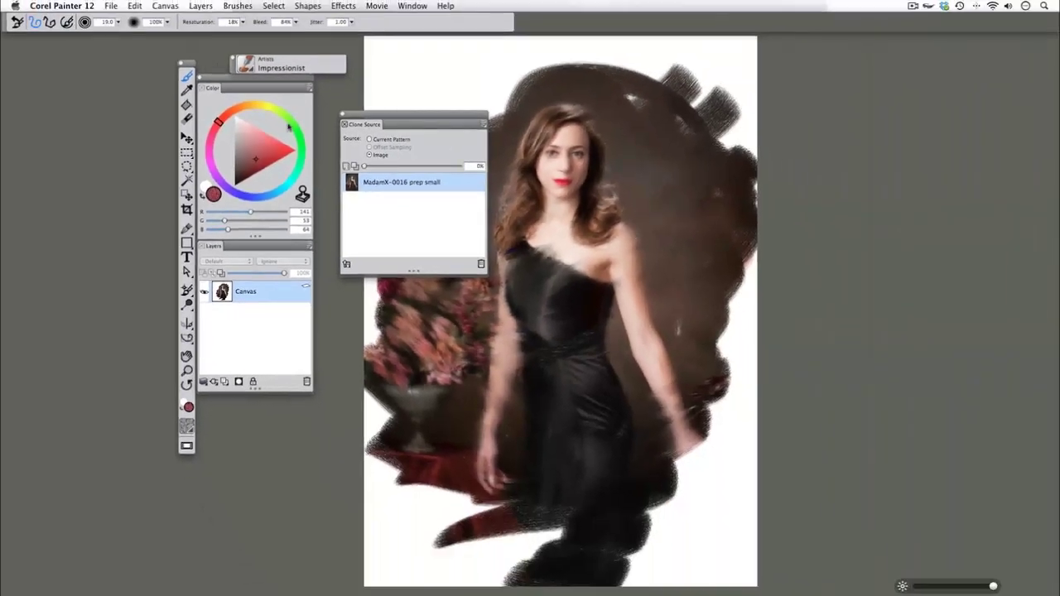
# Step: Turn Clone Color on and dab Impressionist strokes down the right arm and right background edges
pyautogui.click(304, 195)
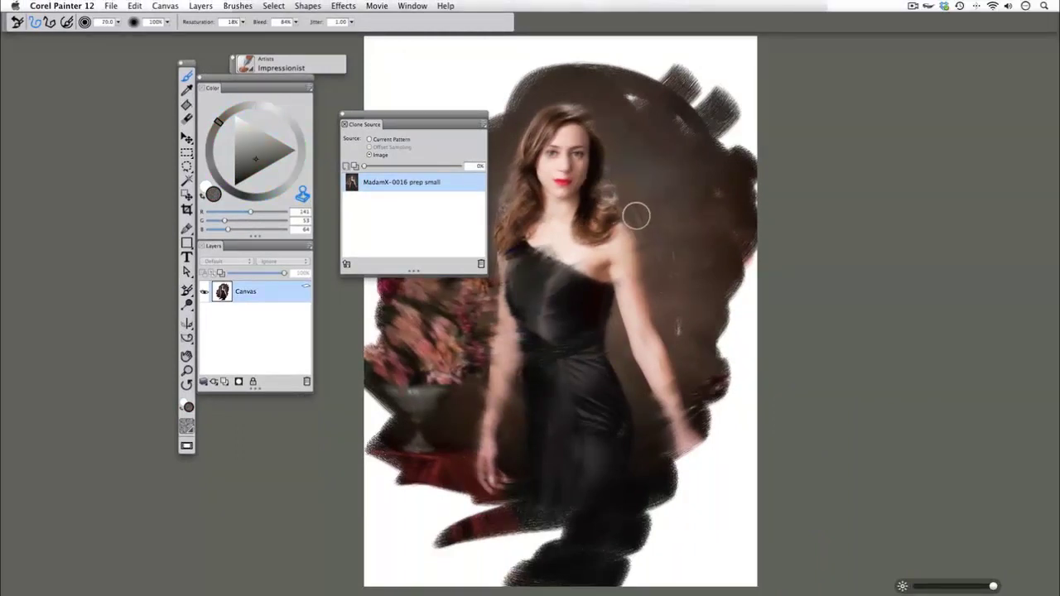
pyautogui.moveTo(647, 269)
pyautogui.mouseDown()
pyautogui.moveTo(682, 463)
pyautogui.moveTo(636, 382)
pyautogui.moveTo(651, 414)
pyautogui.moveTo(637, 356)
pyautogui.moveTo(693, 454)
pyautogui.moveTo(705, 429)
pyautogui.moveTo(709, 266)
pyautogui.moveTo(750, 283)
pyautogui.moveTo(750, 245)
pyautogui.moveTo(713, 86)
pyautogui.moveTo(702, 92)
pyautogui.moveTo(708, 124)
pyautogui.moveTo(669, 113)
pyautogui.moveTo(620, 77)
pyautogui.moveTo(634, 111)
pyautogui.moveTo(687, 96)
pyautogui.moveTo(732, 100)
pyautogui.moveTo(563, 66)
pyautogui.mouseUp()
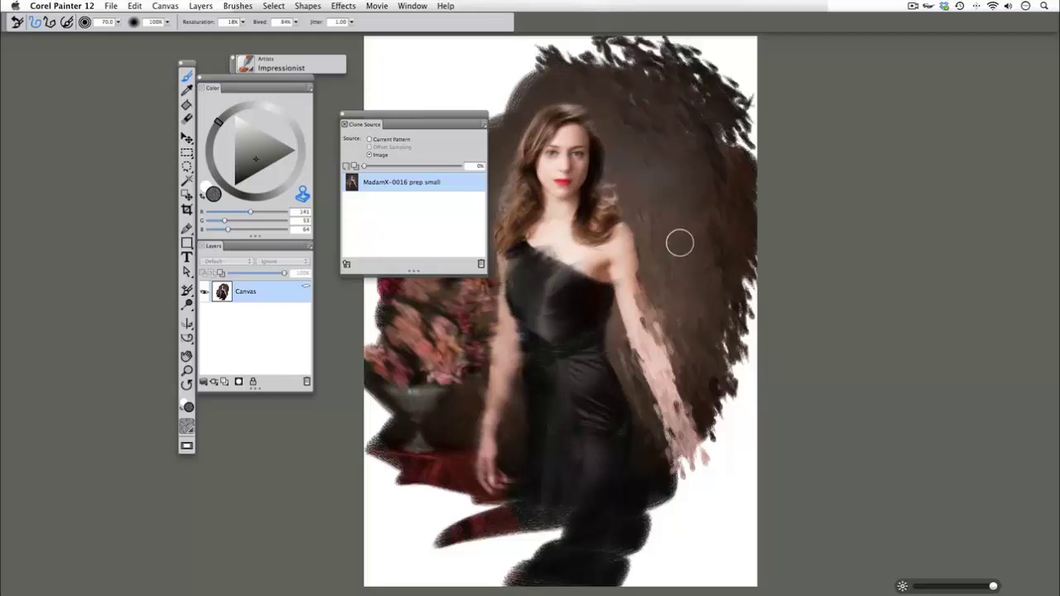
pyautogui.moveTo(714, 356)
pyautogui.mouseDown()
pyautogui.moveTo(729, 457)
pyautogui.moveTo(721, 423)
pyautogui.moveTo(713, 442)
pyautogui.moveTo(704, 425)
pyautogui.moveTo(706, 451)
pyautogui.moveTo(683, 474)
pyautogui.moveTo(658, 478)
pyautogui.moveTo(665, 488)
pyautogui.moveTo(688, 477)
pyautogui.moveTo(681, 493)
pyautogui.moveTo(652, 481)
pyautogui.mouseUp()
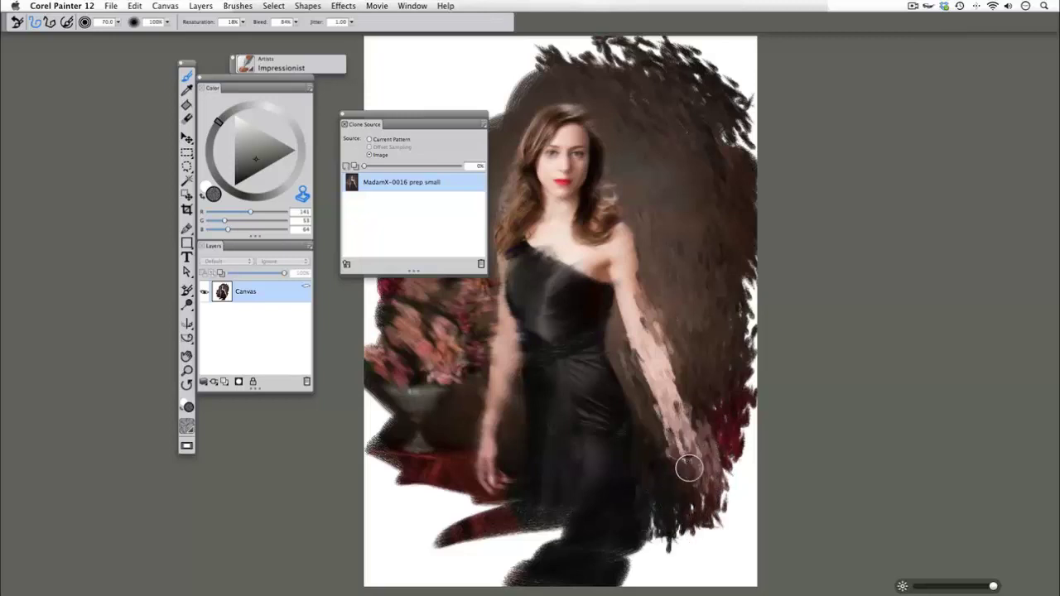
pyautogui.moveTo(721, 370); pyautogui.dragTo(758, 285)
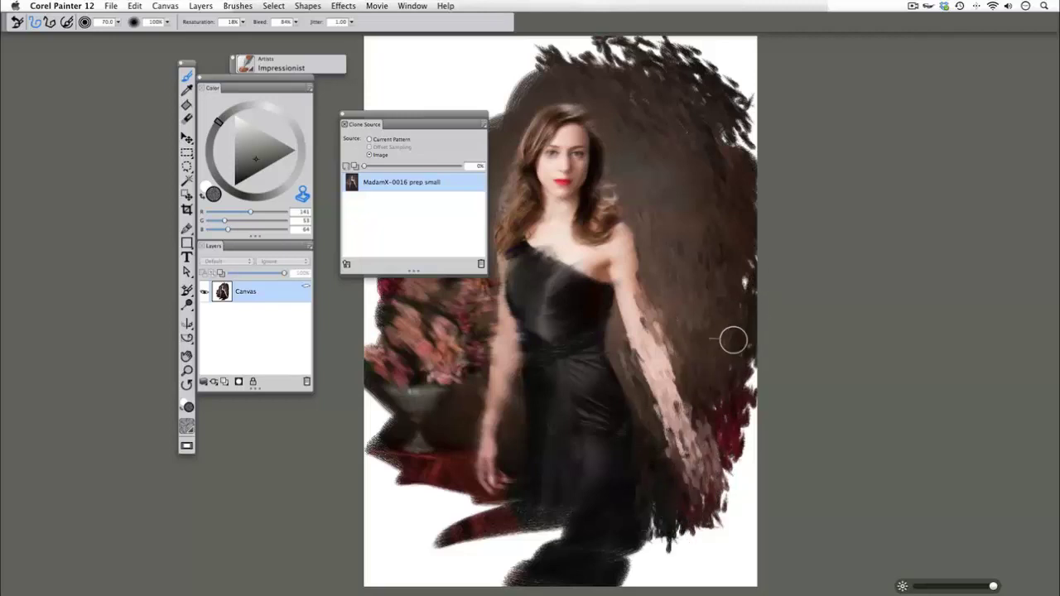
# Step: Add dark Impressionist dabs along the upper-left background edge beside the head
pyautogui.scroll(5, 733, 339)
pyautogui.hscroll(-7, 733, 339)
pyautogui.moveTo(596, 184)
pyautogui.mouseDown()
pyautogui.moveTo(638, 149)
pyautogui.moveTo(590, 176)
pyautogui.moveTo(568, 249)
pyautogui.moveTo(571, 292)
pyautogui.moveTo(530, 236)
pyautogui.moveTo(522, 194)
pyautogui.moveTo(570, 166)
pyautogui.moveTo(584, 100)
pyautogui.mouseUp()
pyautogui.scroll(-6, 575, 217)
pyautogui.hscroll(-1, 575, 217)
pyautogui.scroll(2, 552, 193)
pyautogui.hscroll(2, 552, 193)
pyautogui.scroll(2, 552, 193)
pyautogui.hscroll(2, 552, 193)
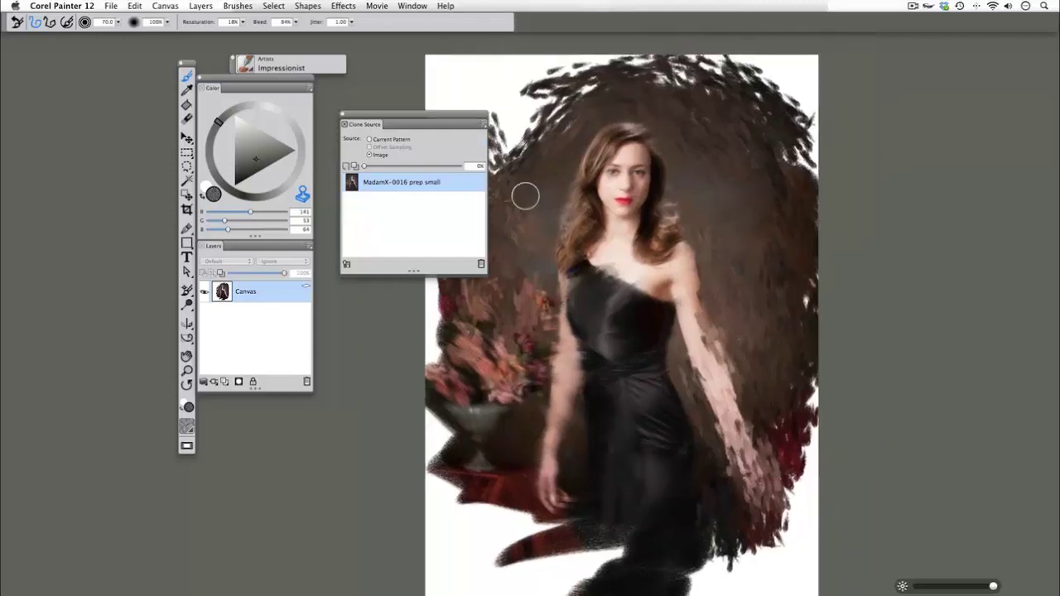